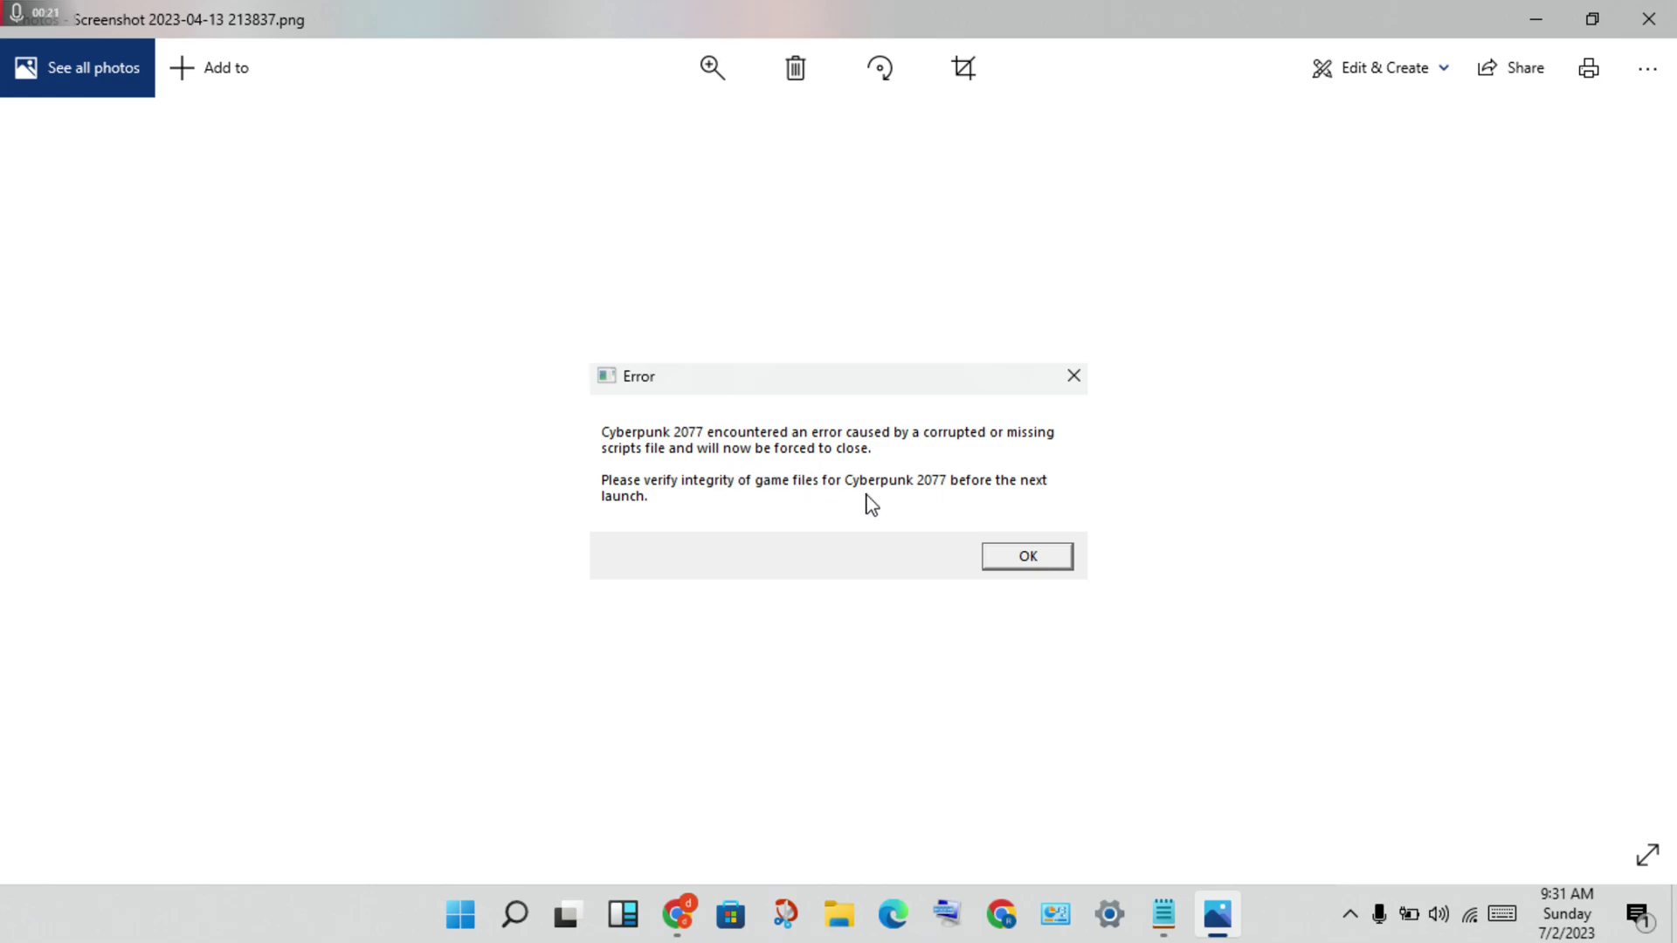
# Step: Close the Cyberpunk 2077 error screenshot and bring up the Notepad fix list
pyautogui.click(1649, 20)
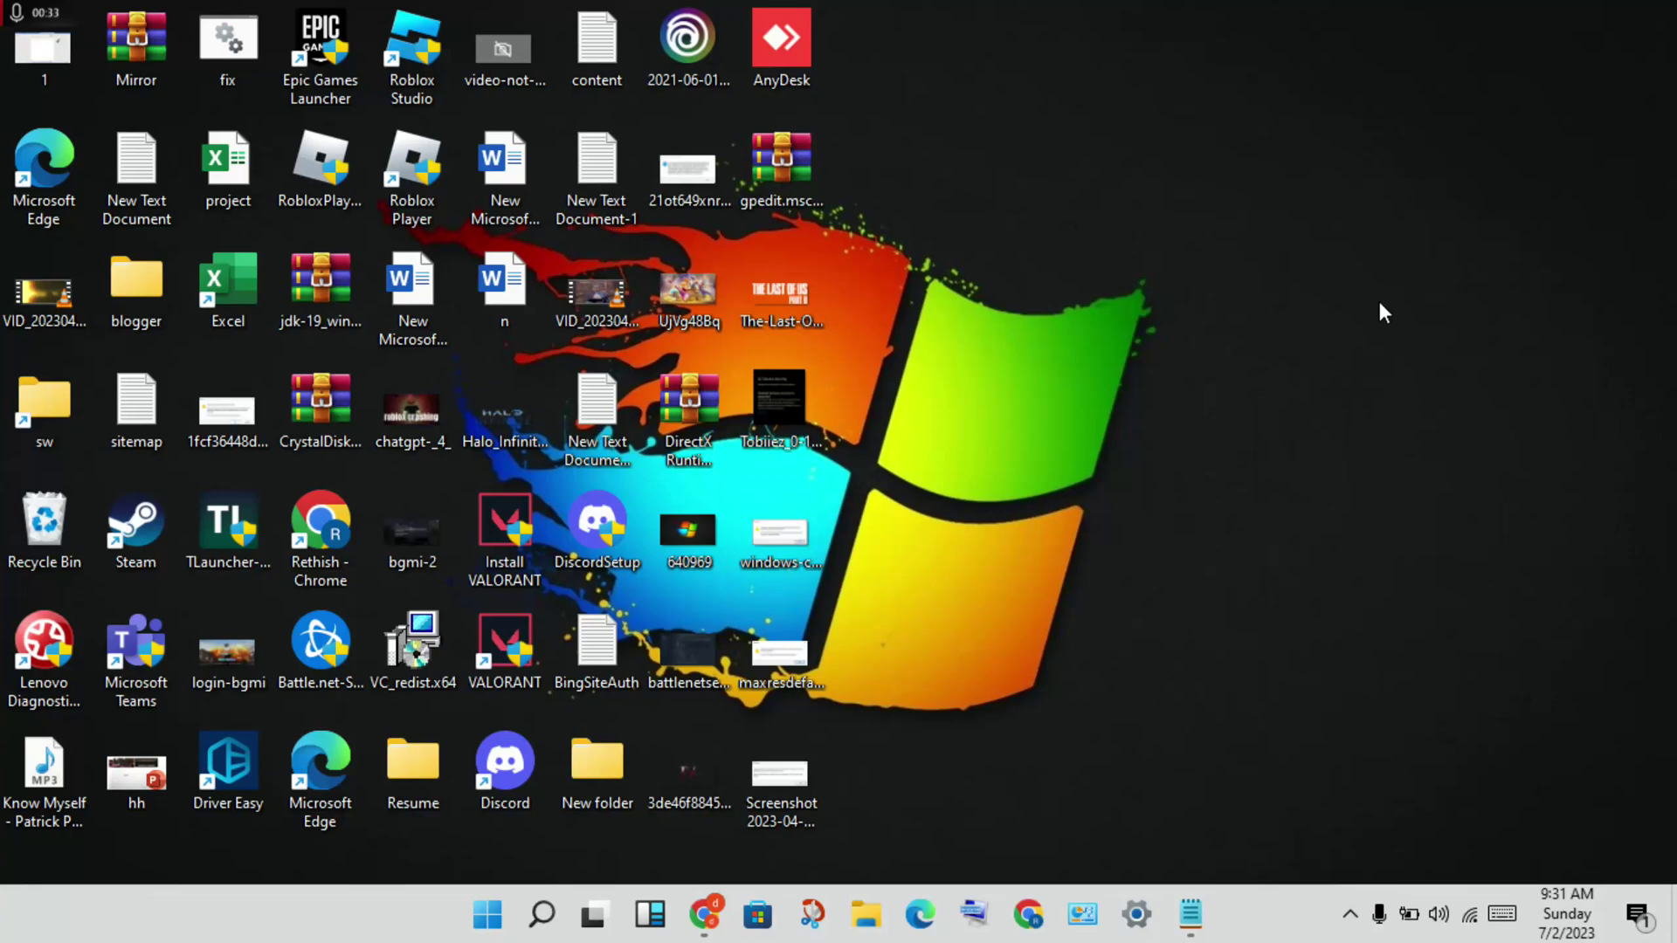
pyautogui.click(1190, 913)
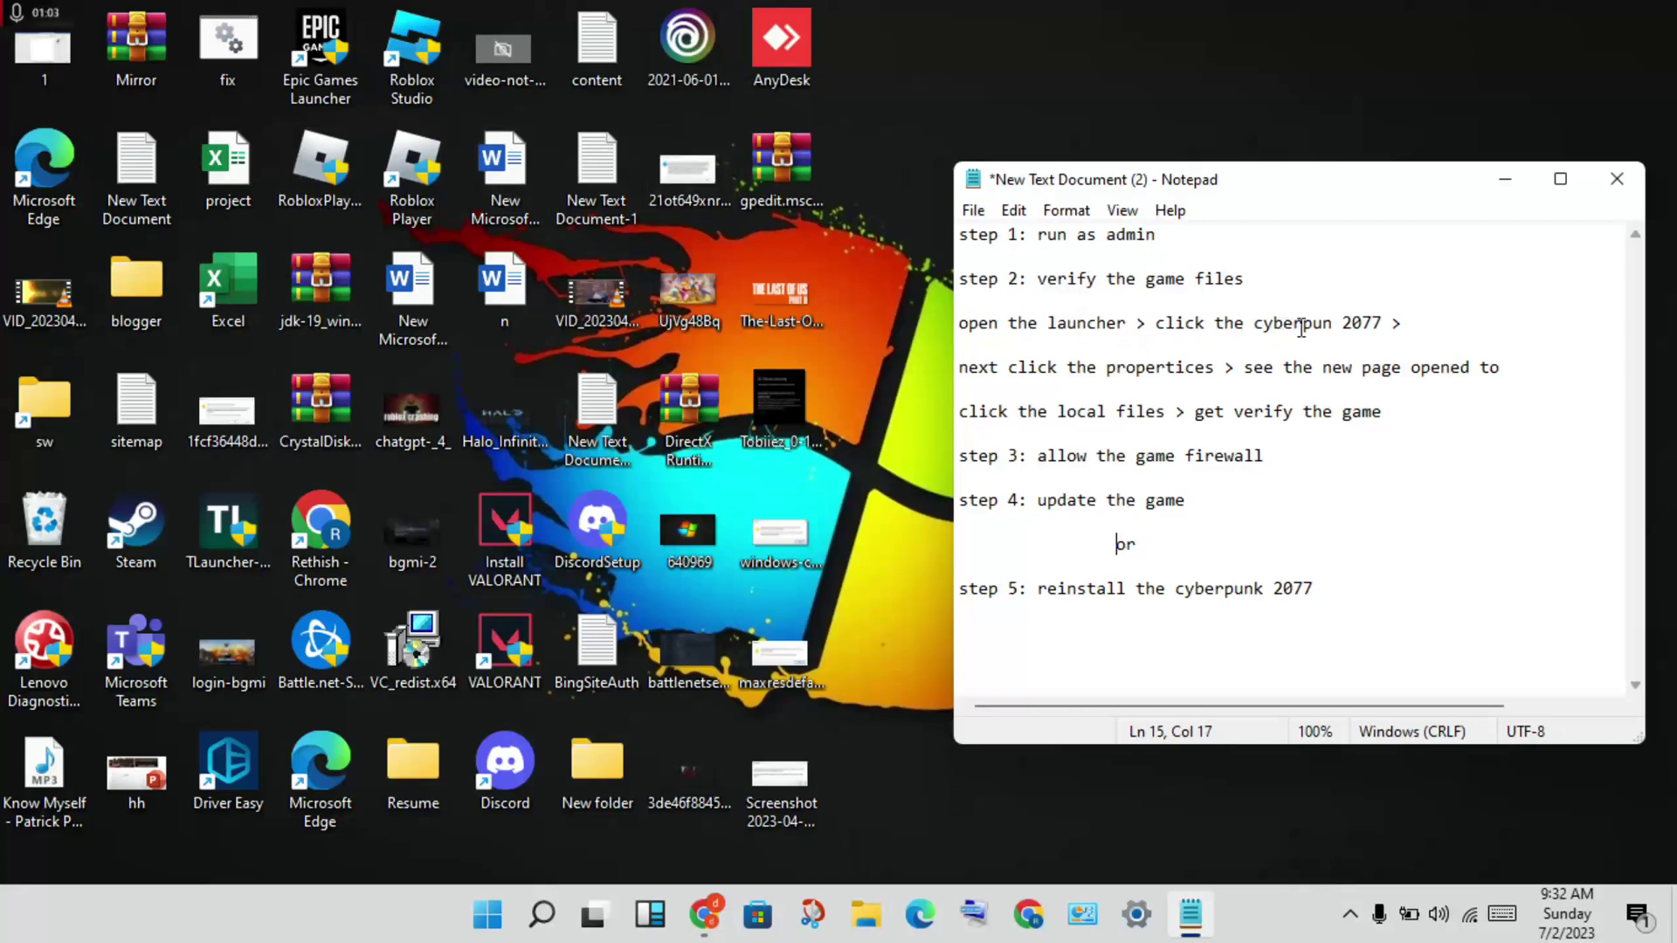
# Step: Fix 'cyberpun' to 'cyberpunk' on line 5, then hide the Notepad window
pyautogui.click(1335, 328)
pyautogui.write('k')
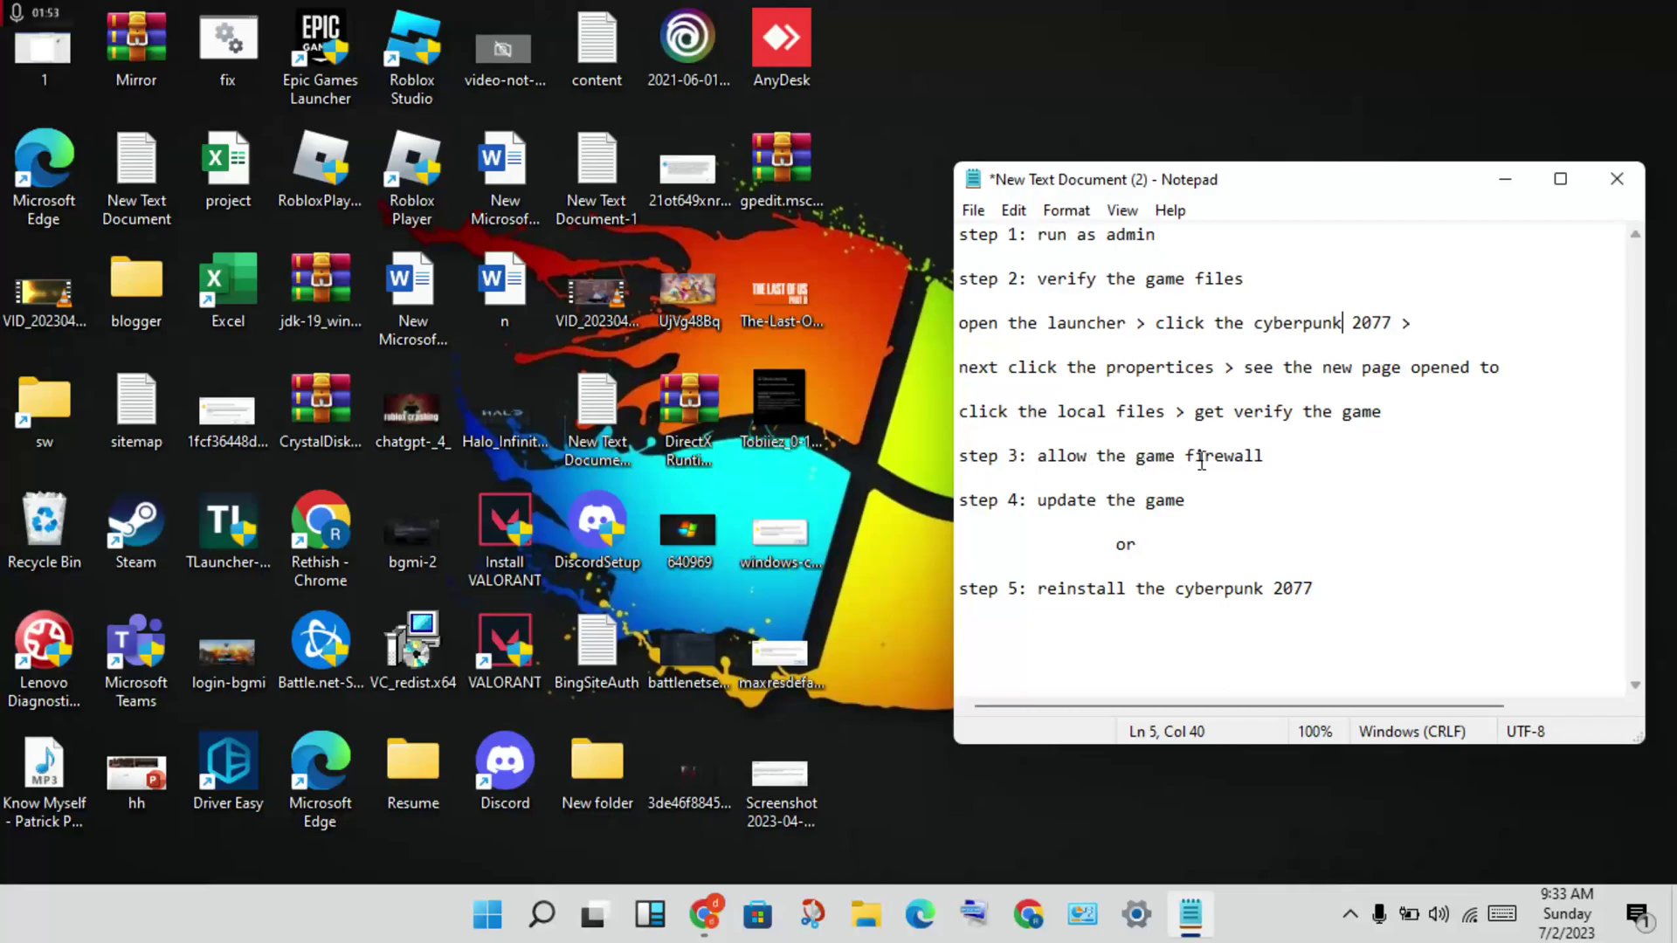
pyautogui.click(1506, 180)
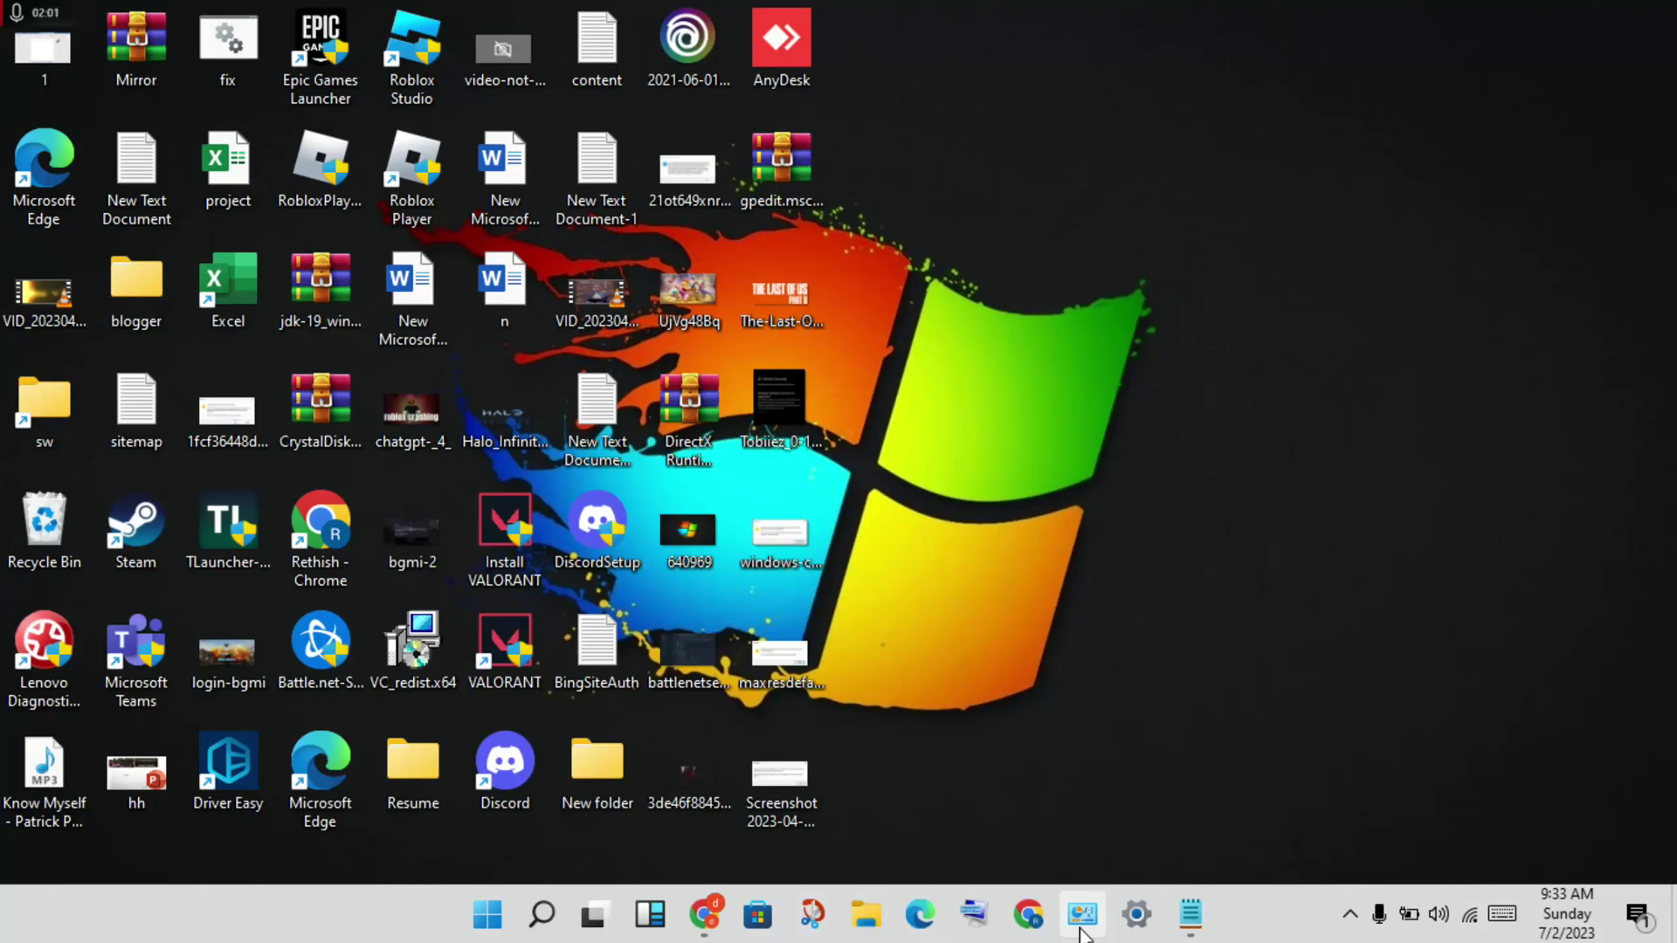
# Step: Go to System and Security, then 'Allow an app through Windows Firewall'
pyautogui.click(1081, 917)
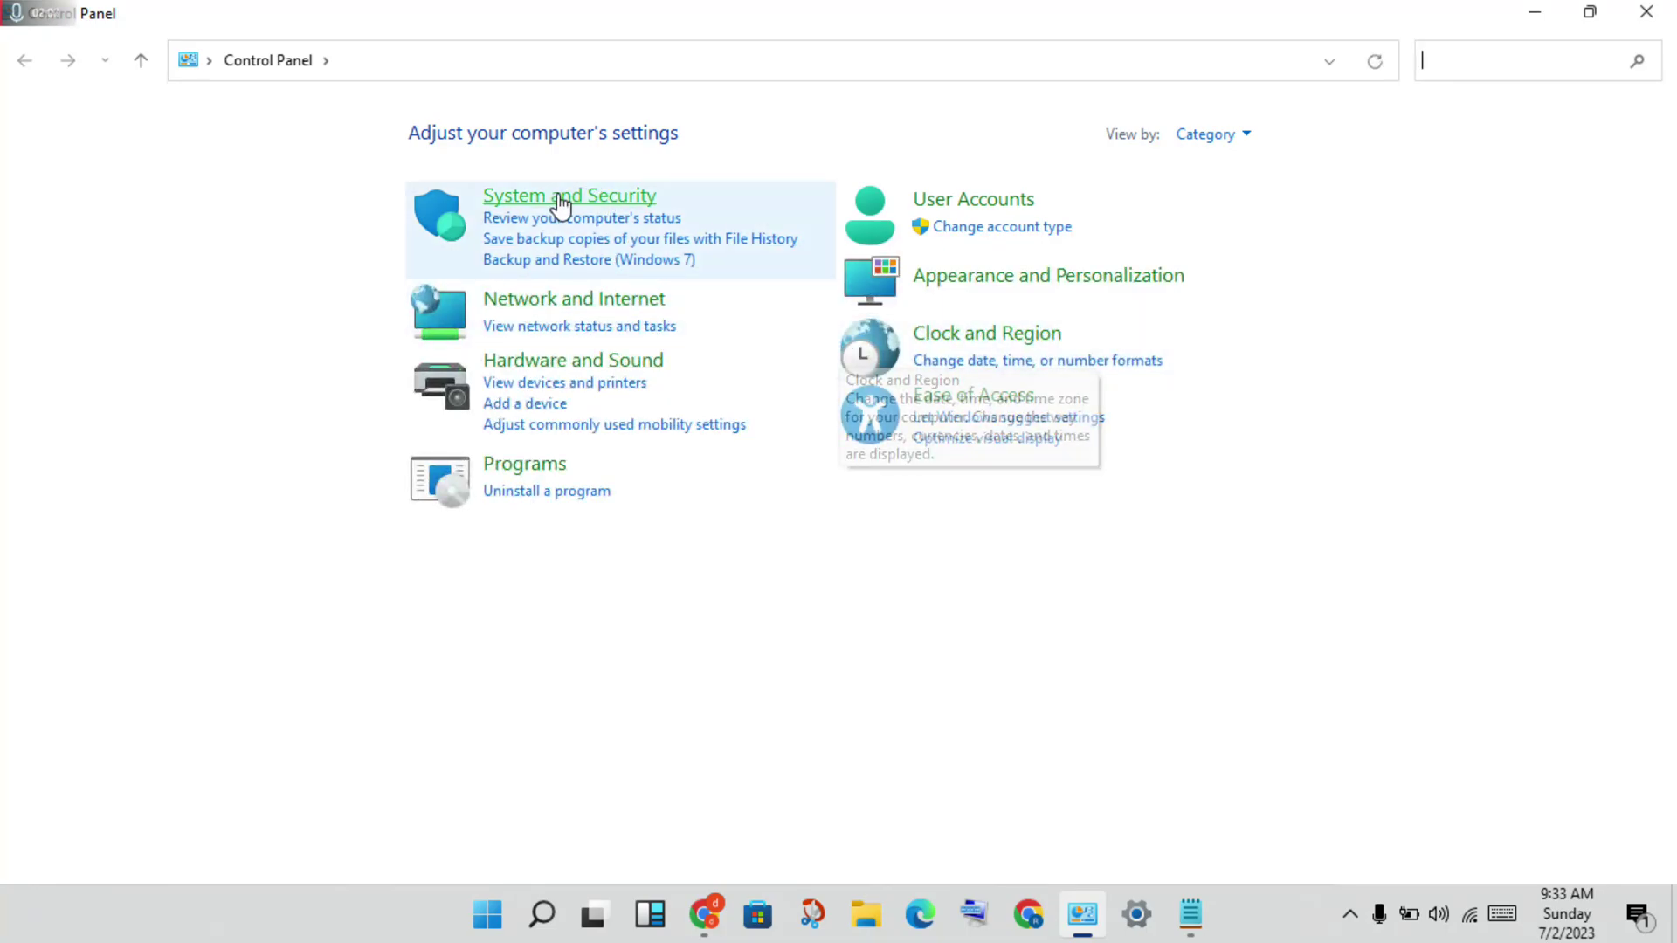
pyautogui.click(590, 197)
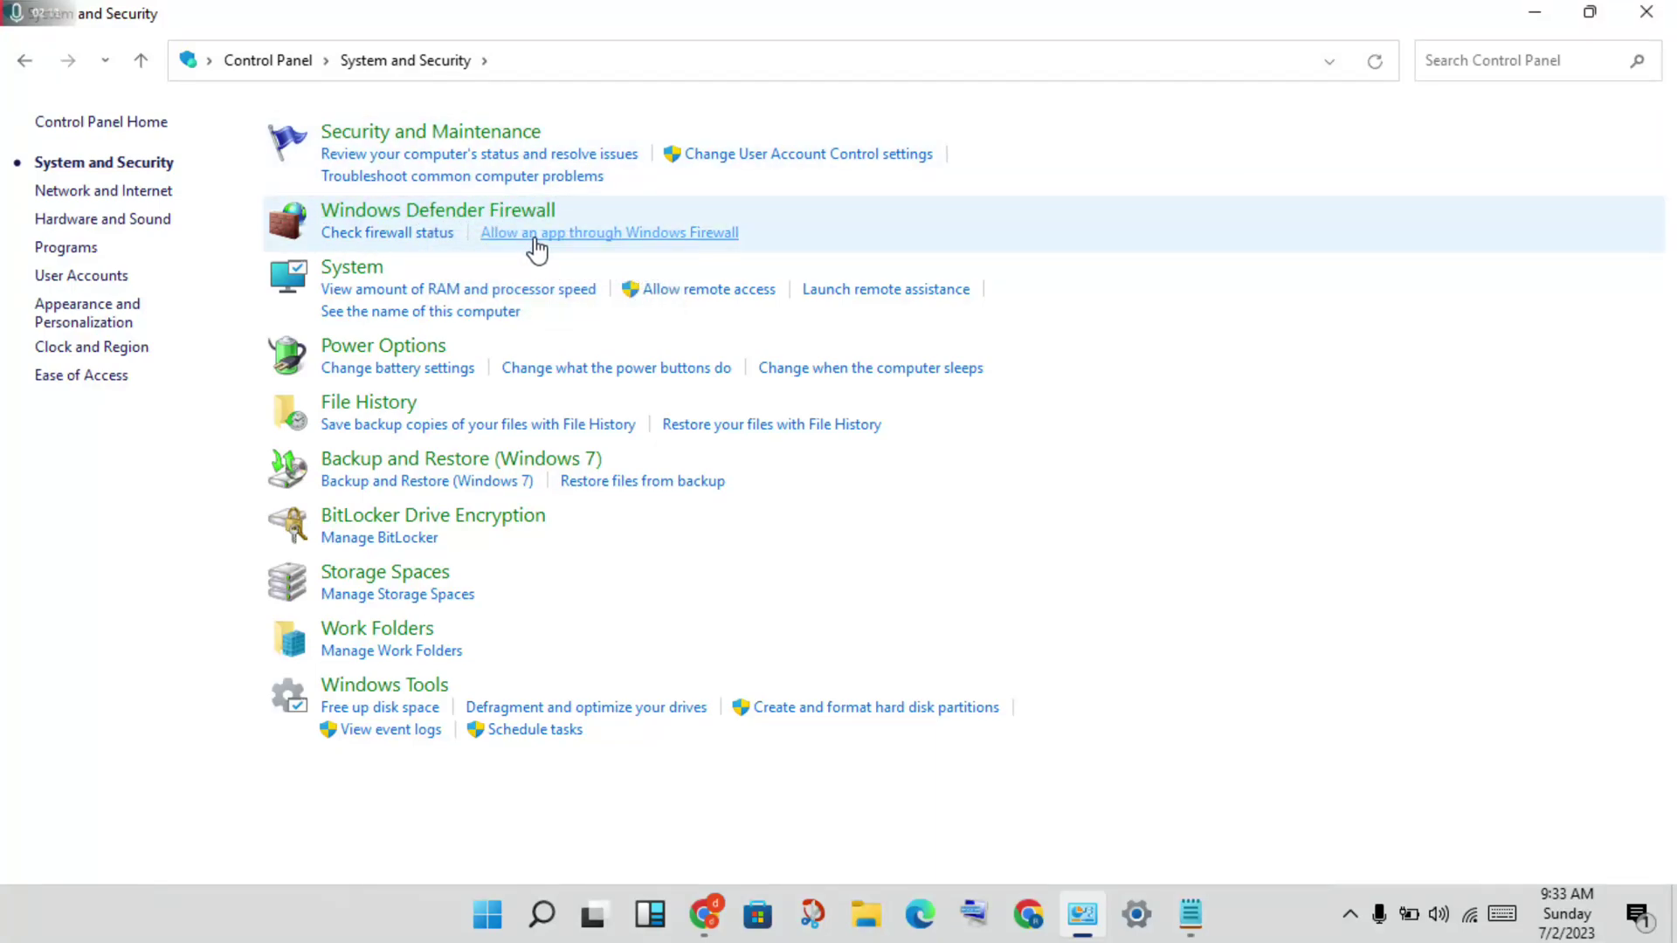
pyautogui.click(681, 246)
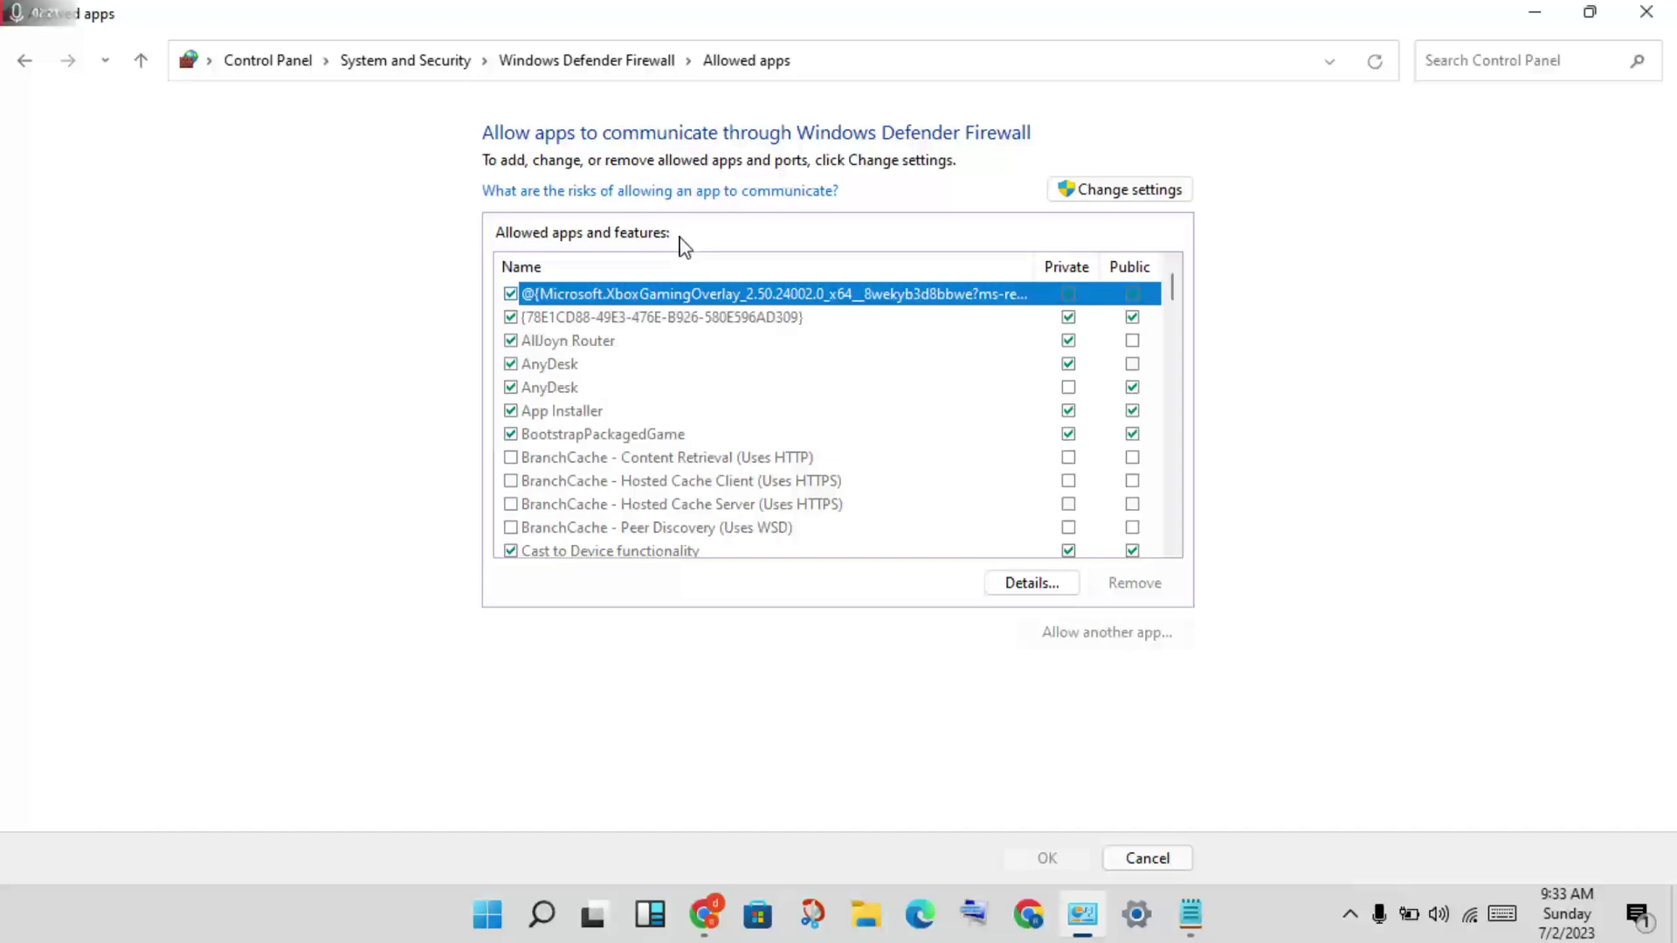
# Step: Unlock the Allowed apps and features list with Change settings
pyautogui.click(1124, 192)
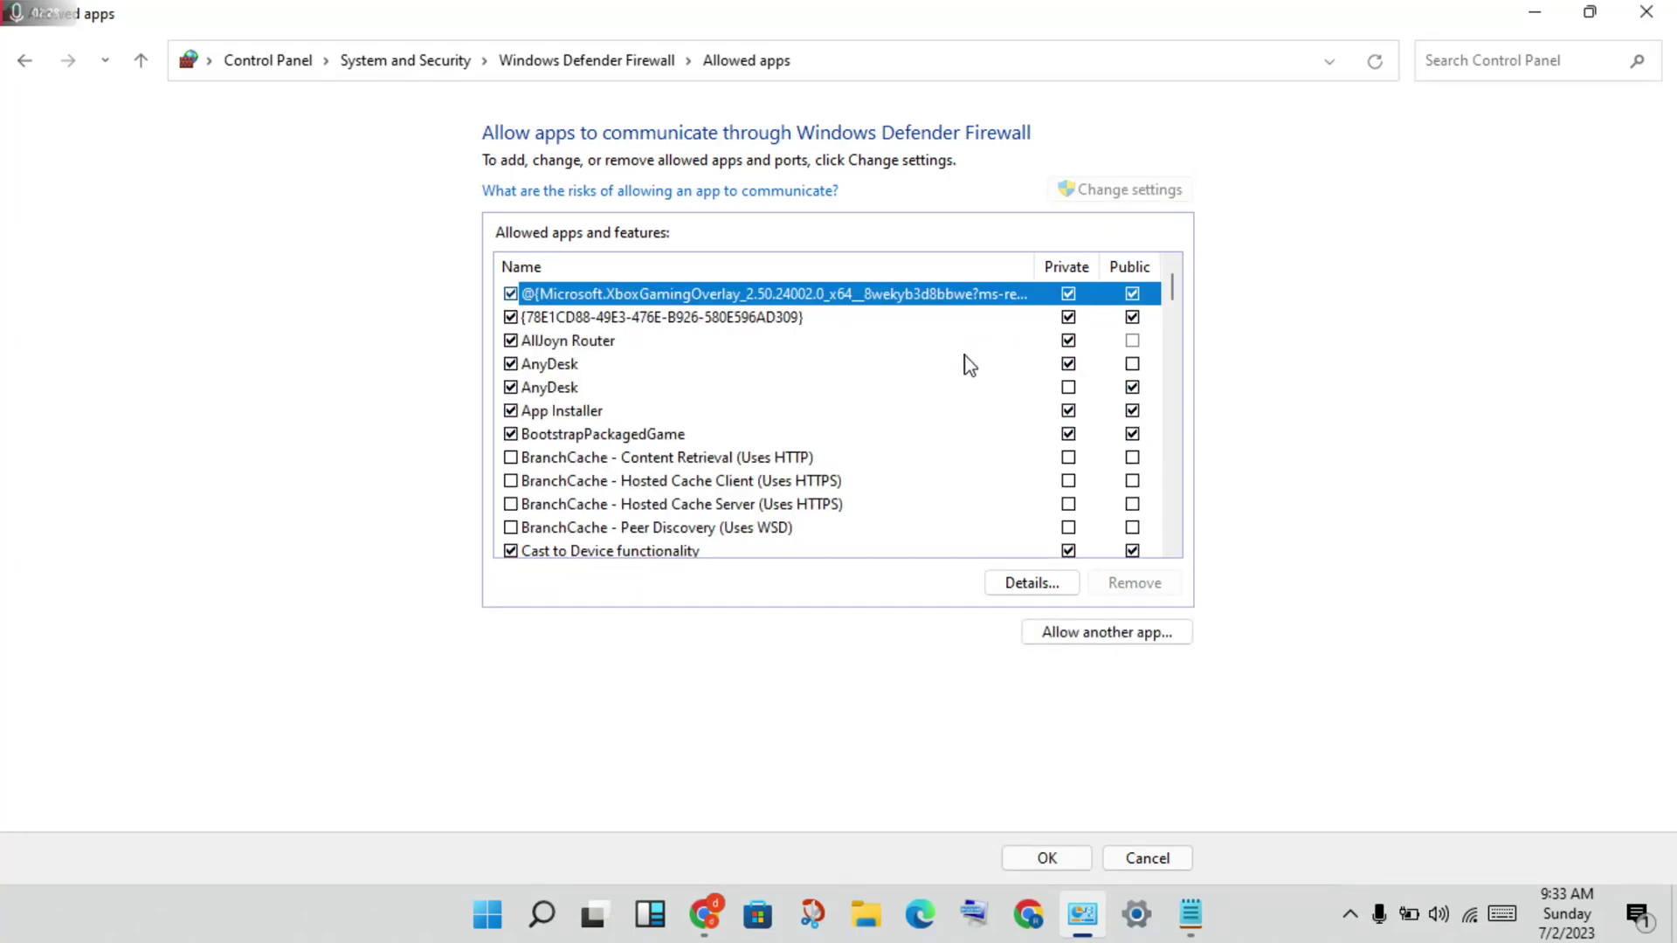
pyautogui.scroll(-1, 967, 365)
pyautogui.scroll(-1, 966, 366)
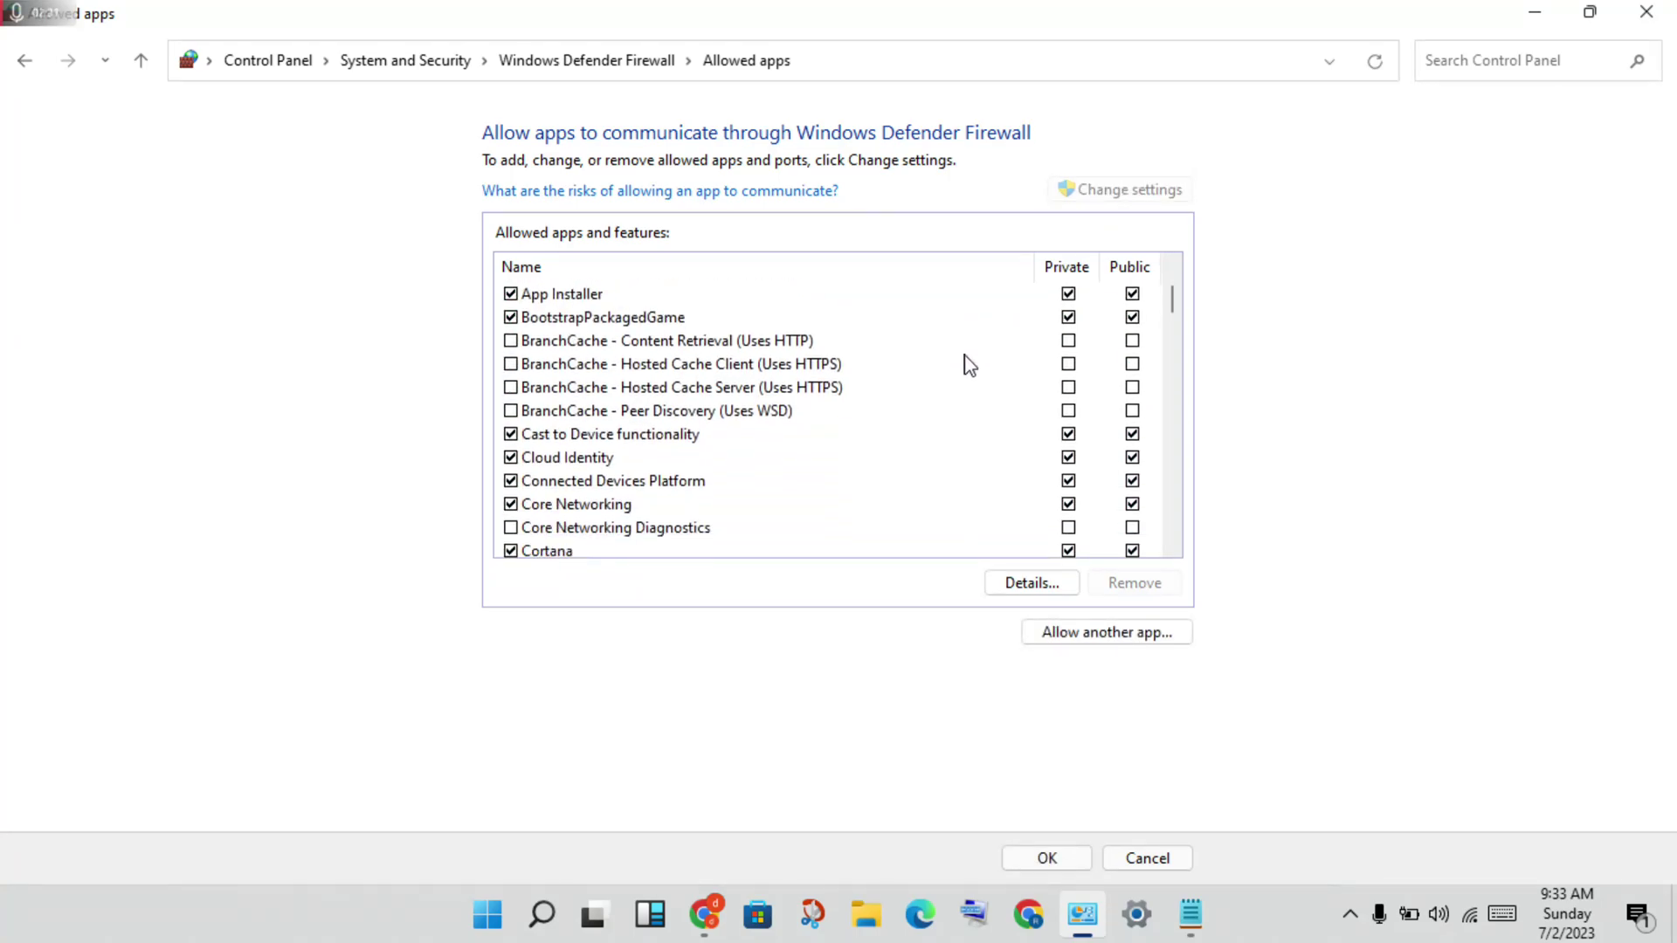
pyautogui.scroll(-2, 968, 365)
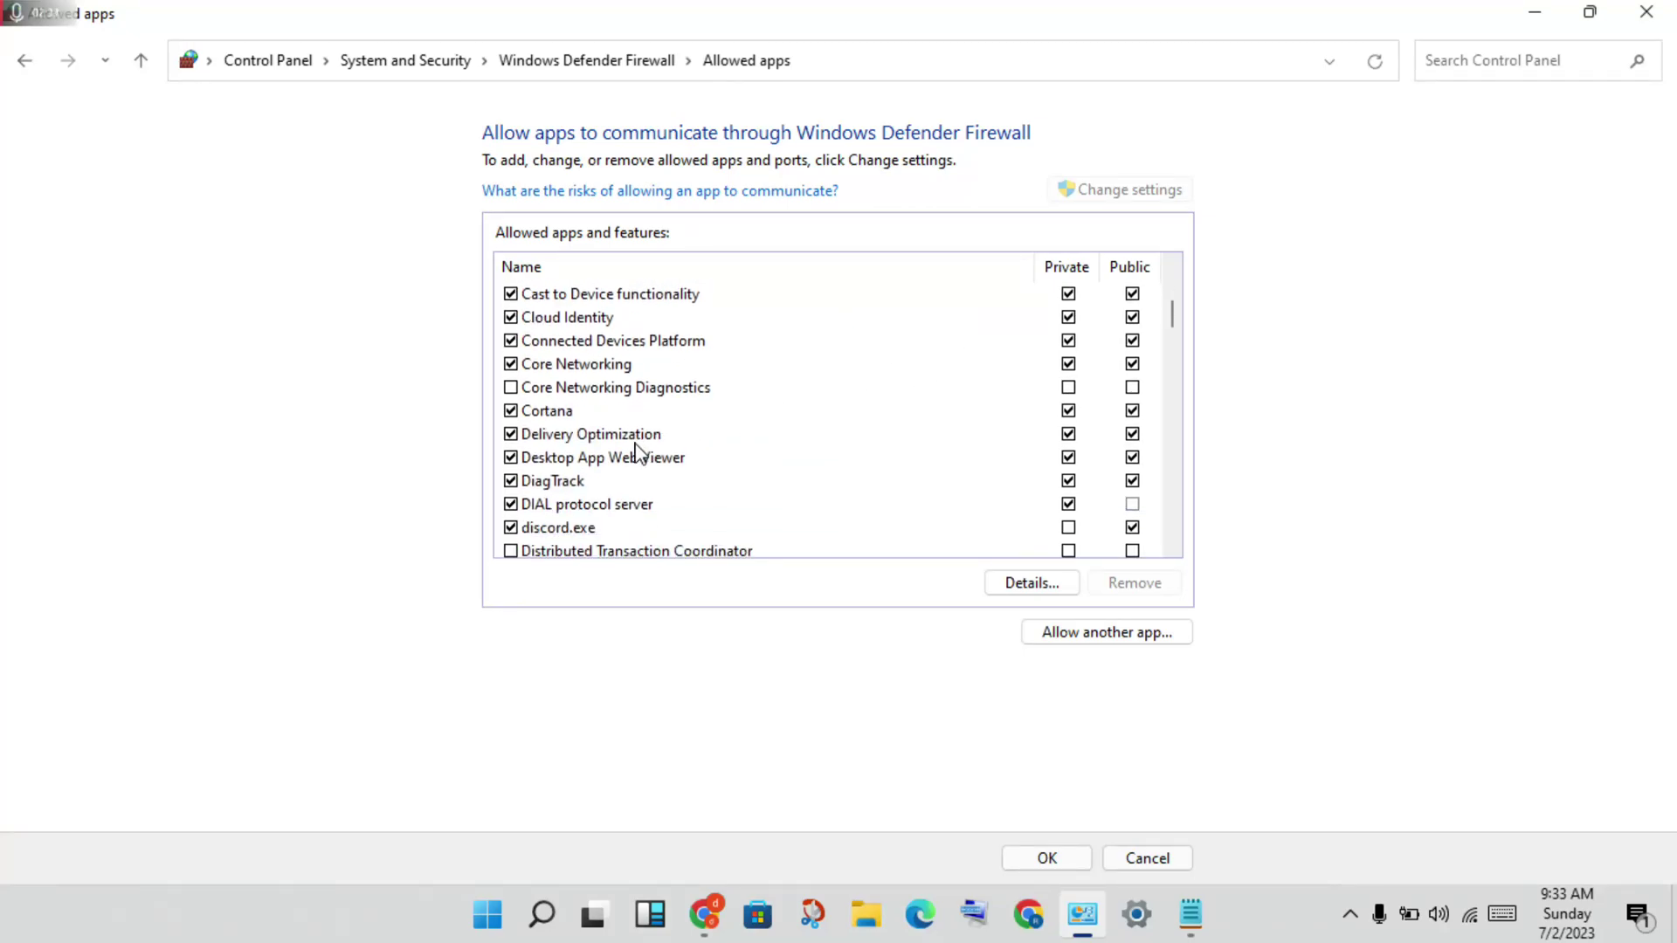
pyautogui.scroll(-2, 778, 462)
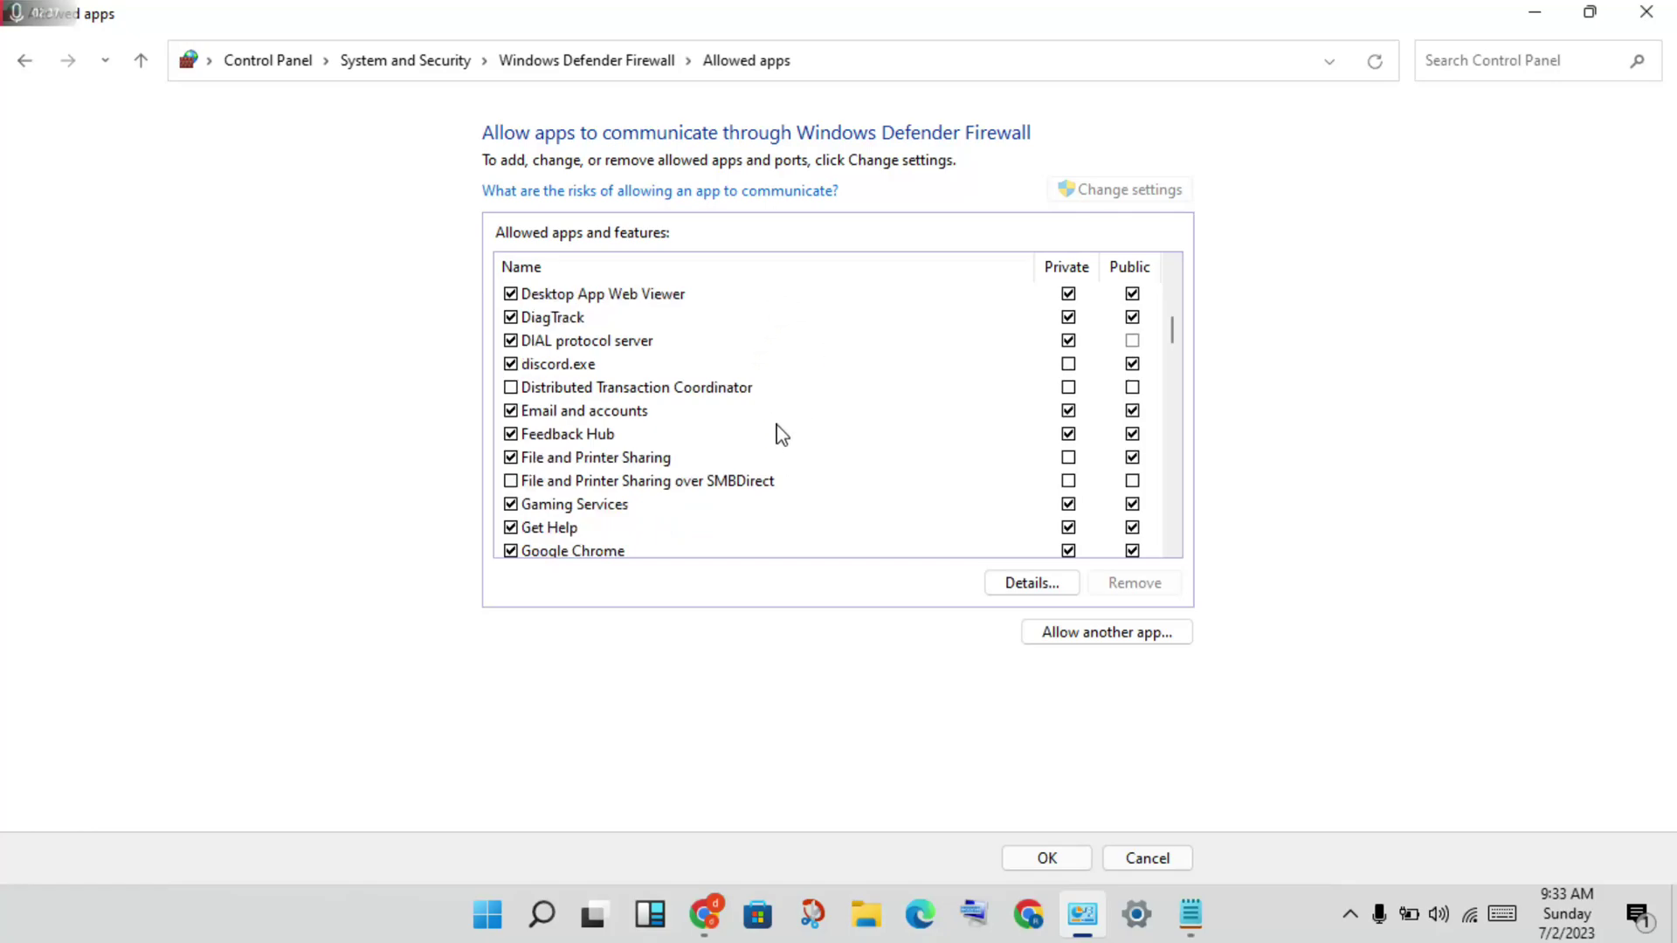
pyautogui.click(1107, 640)
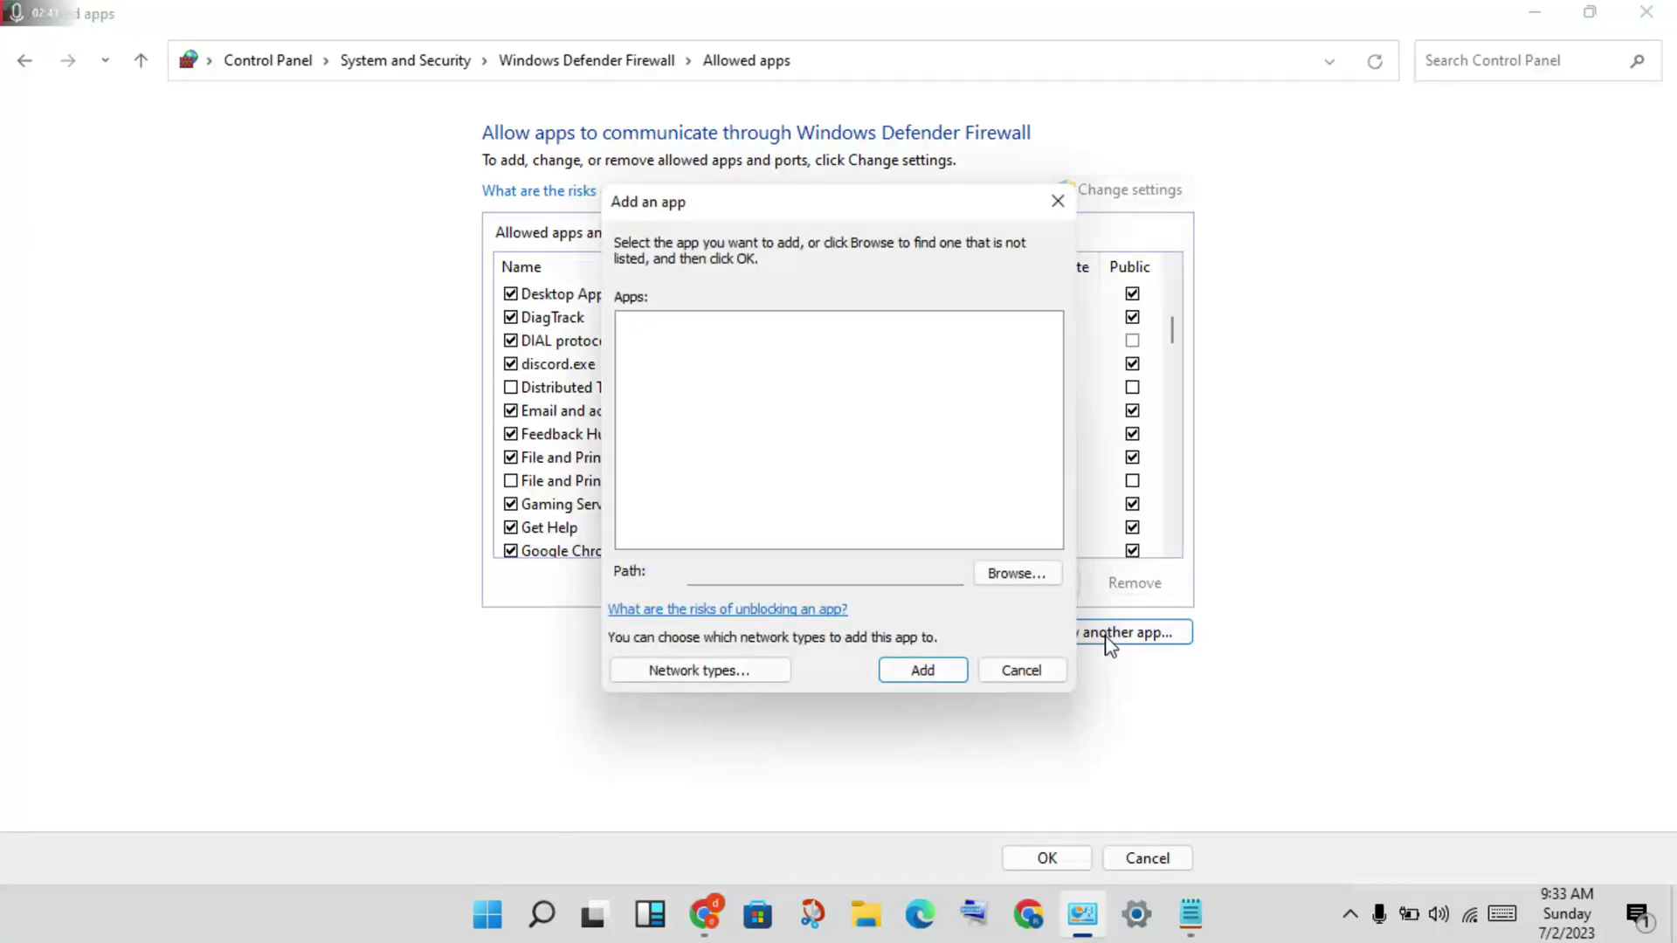
pyautogui.click(1004, 578)
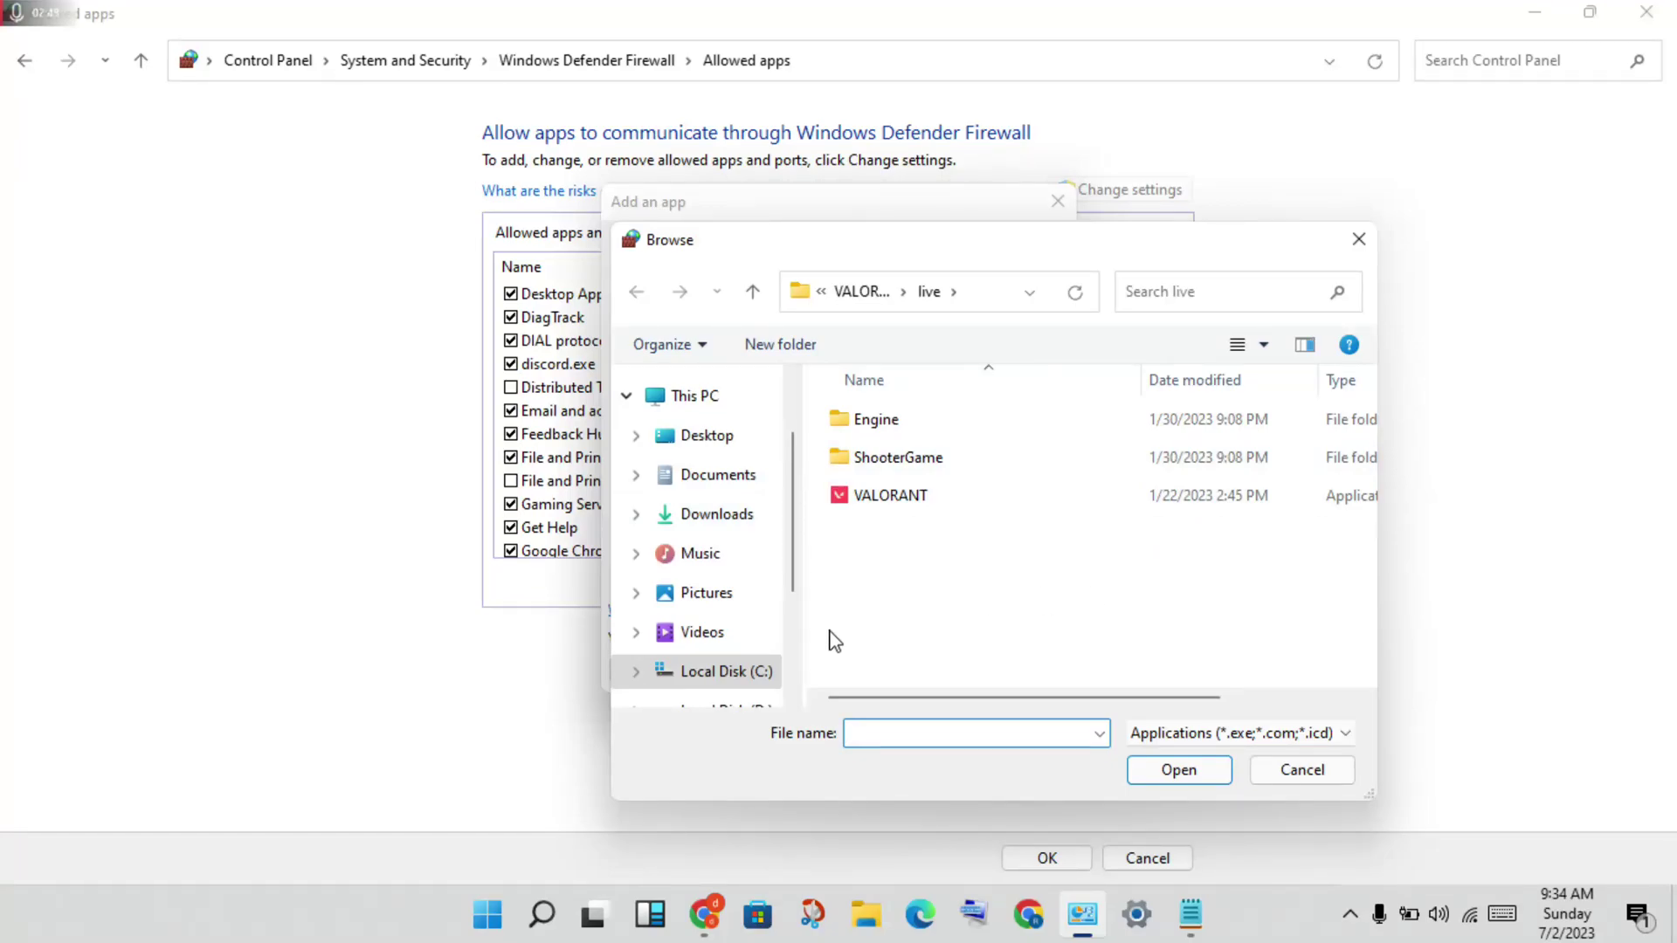
pyautogui.click(733, 679)
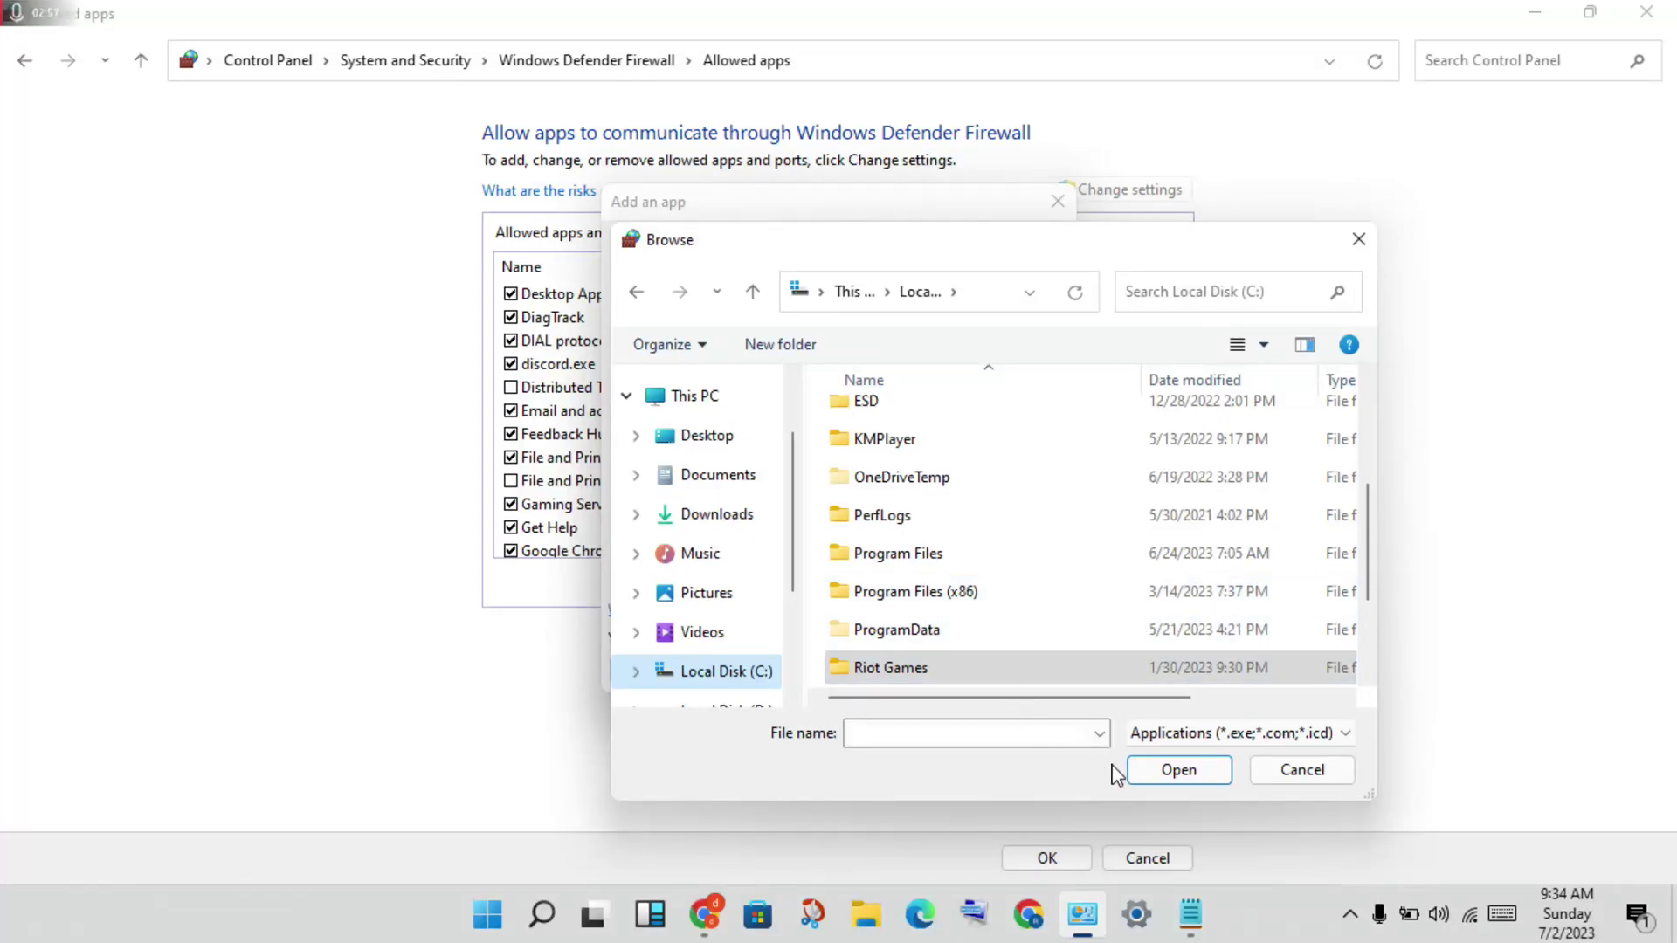
pyautogui.click(1320, 771)
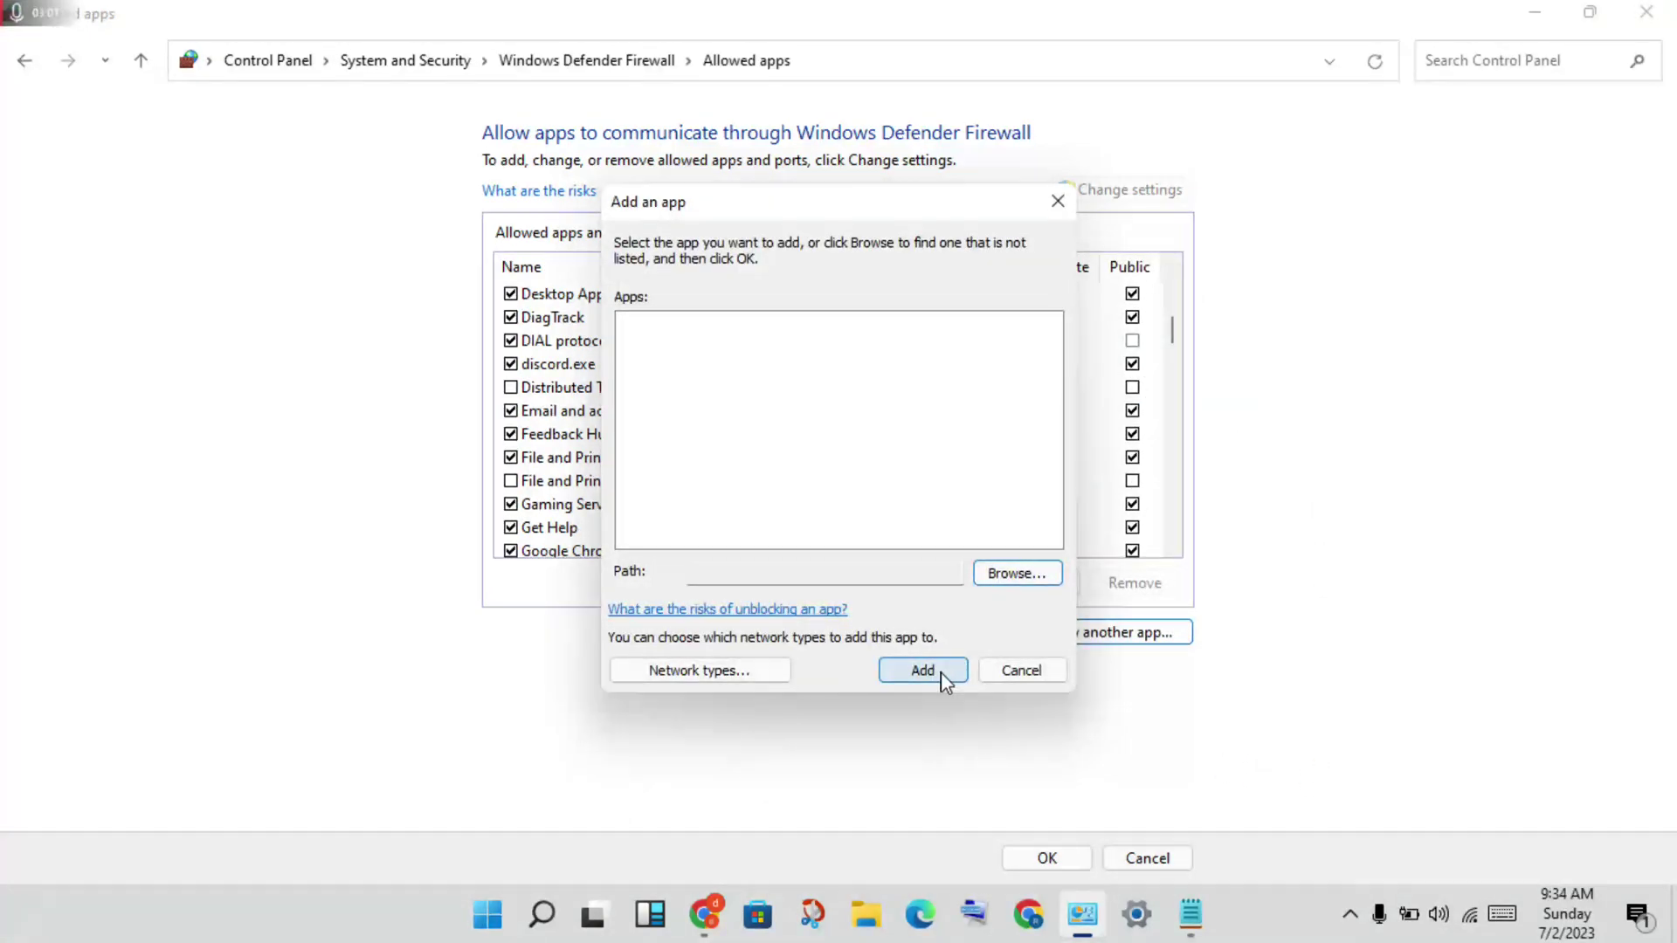
pyautogui.click(1044, 671)
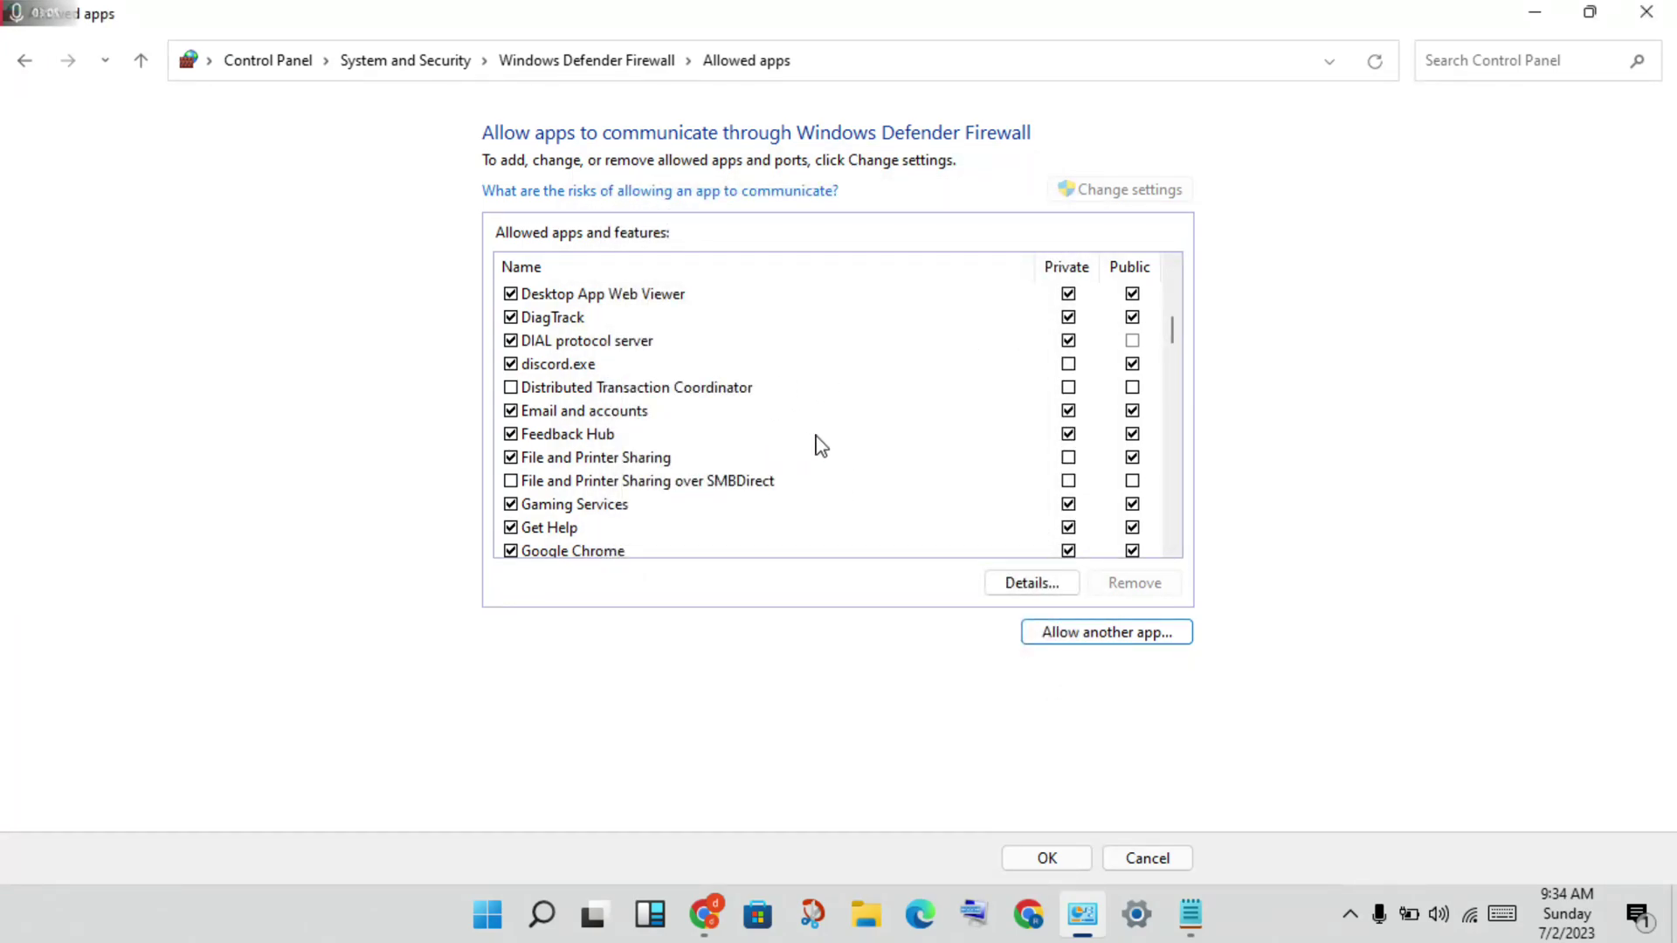
pyautogui.scroll(1, 815, 445)
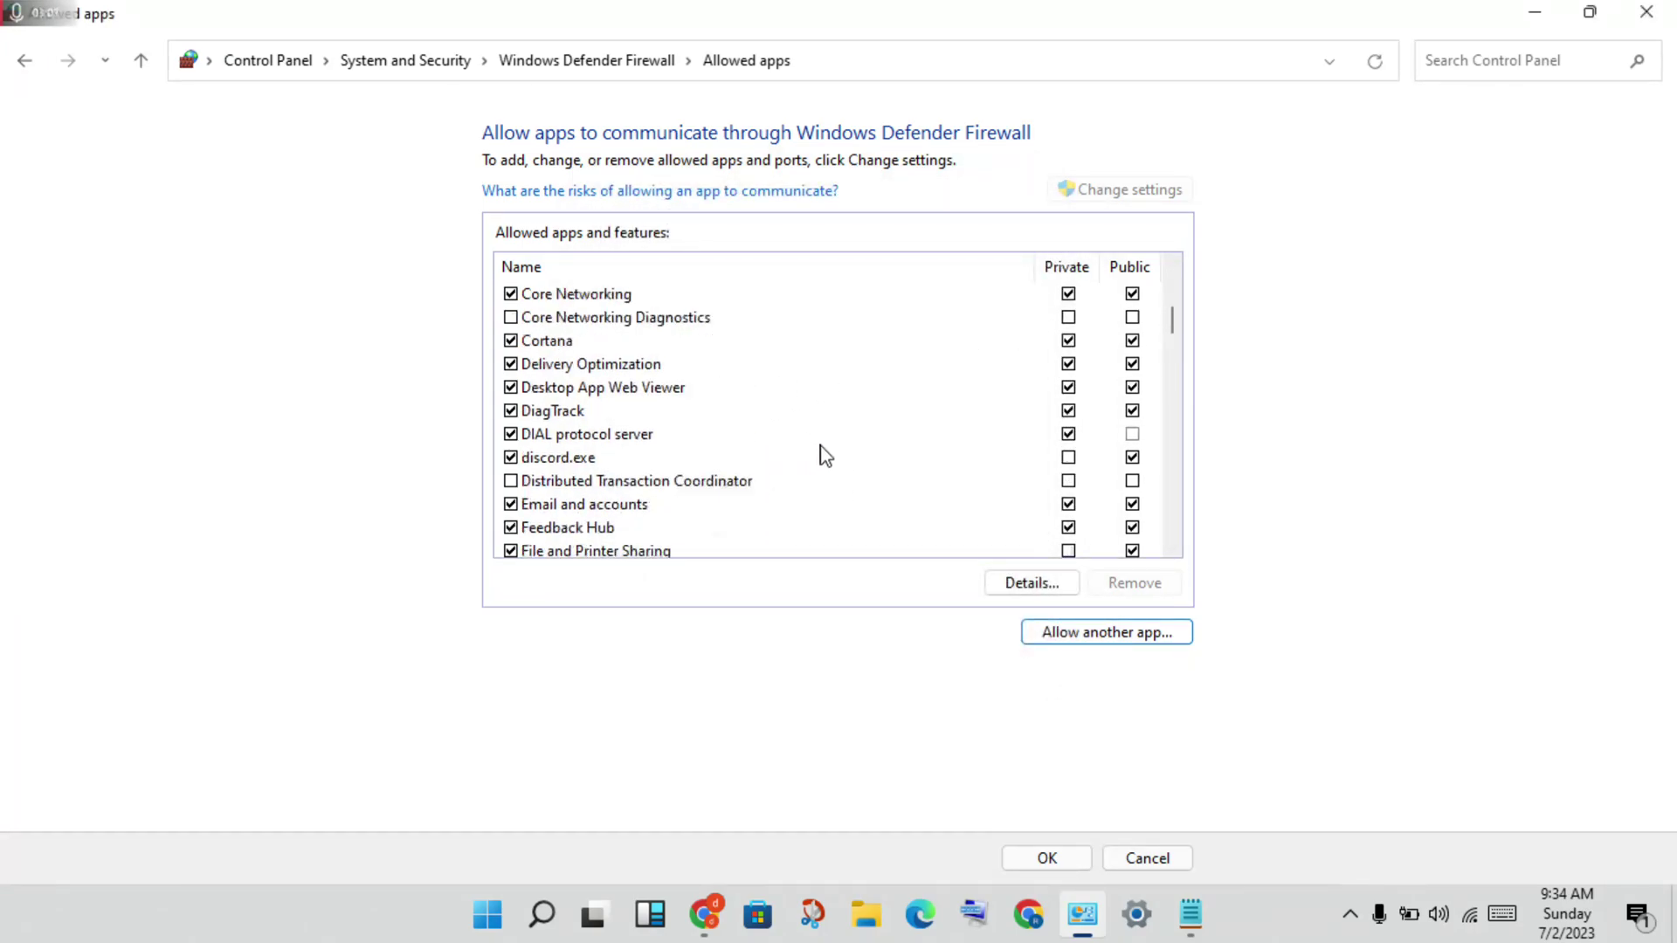
# Step: Select Cortana, close Control Panel, and bring back the Notepad fix list
pyautogui.click(817, 343)
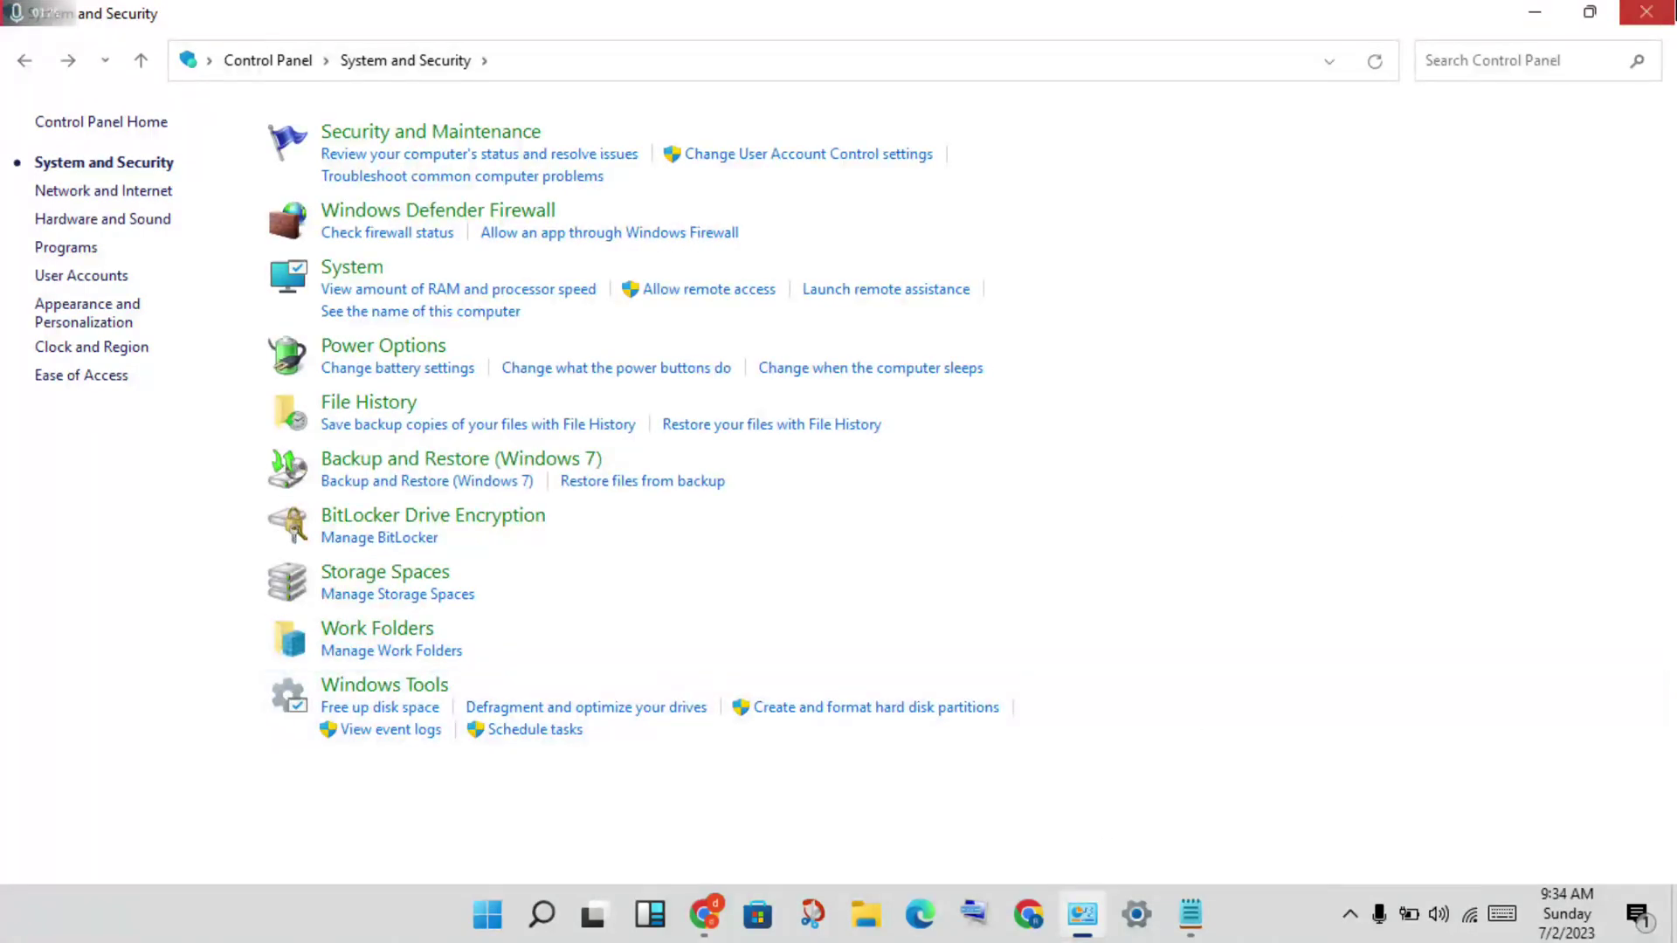
pyautogui.click(1645, 12)
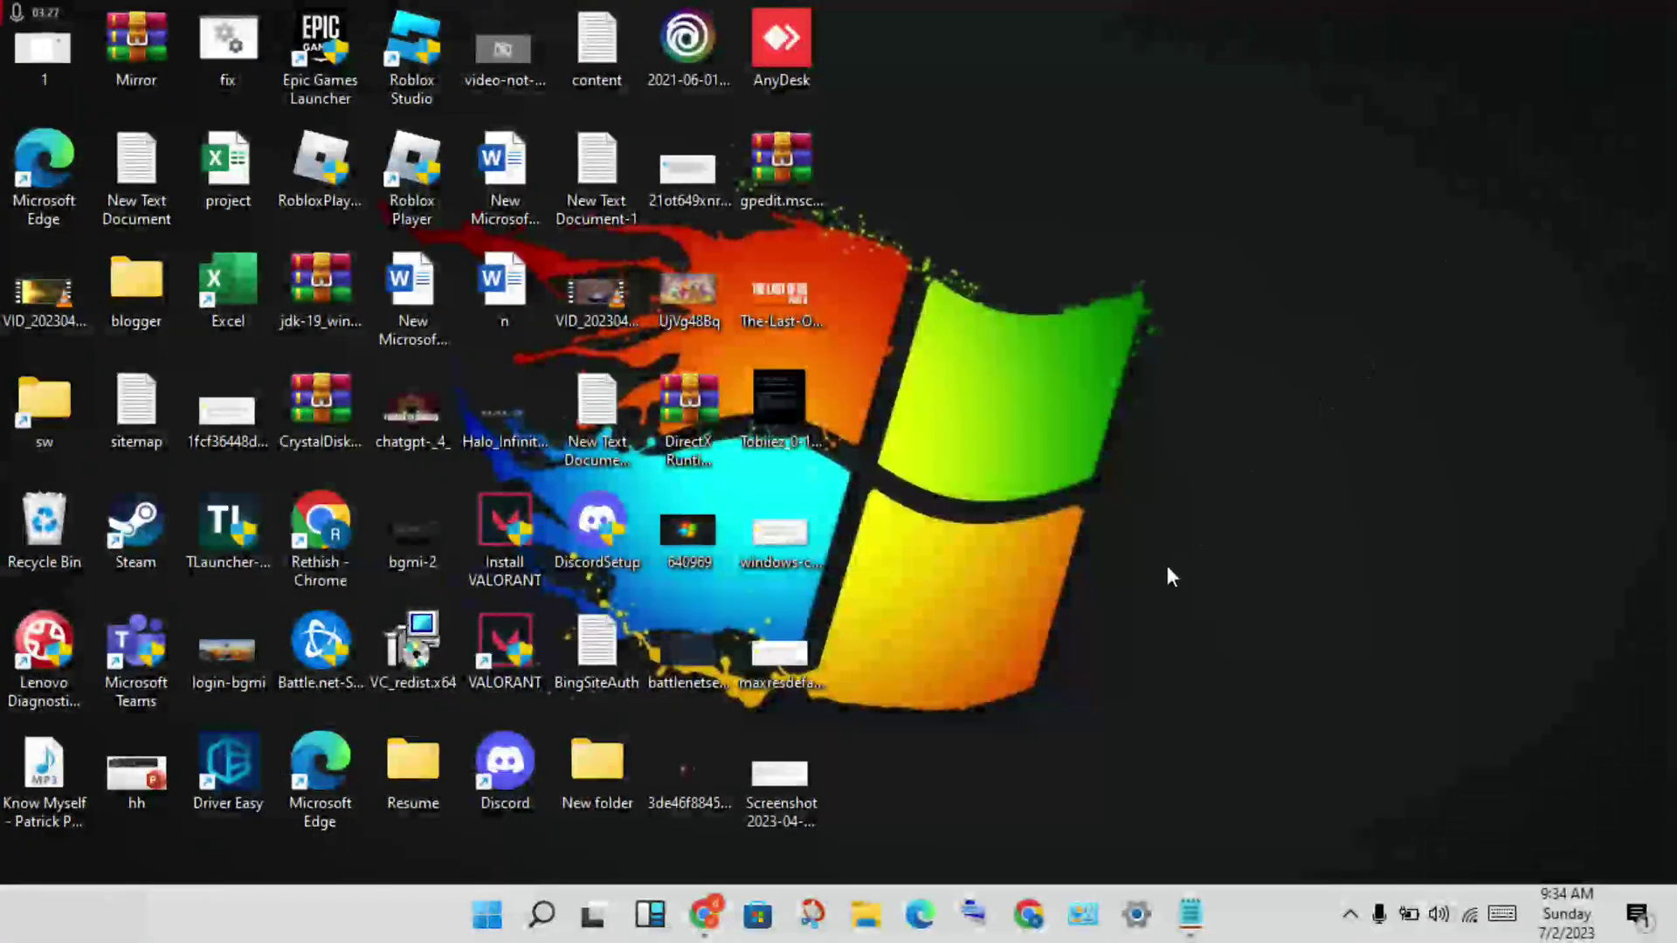
pyautogui.click(1190, 904)
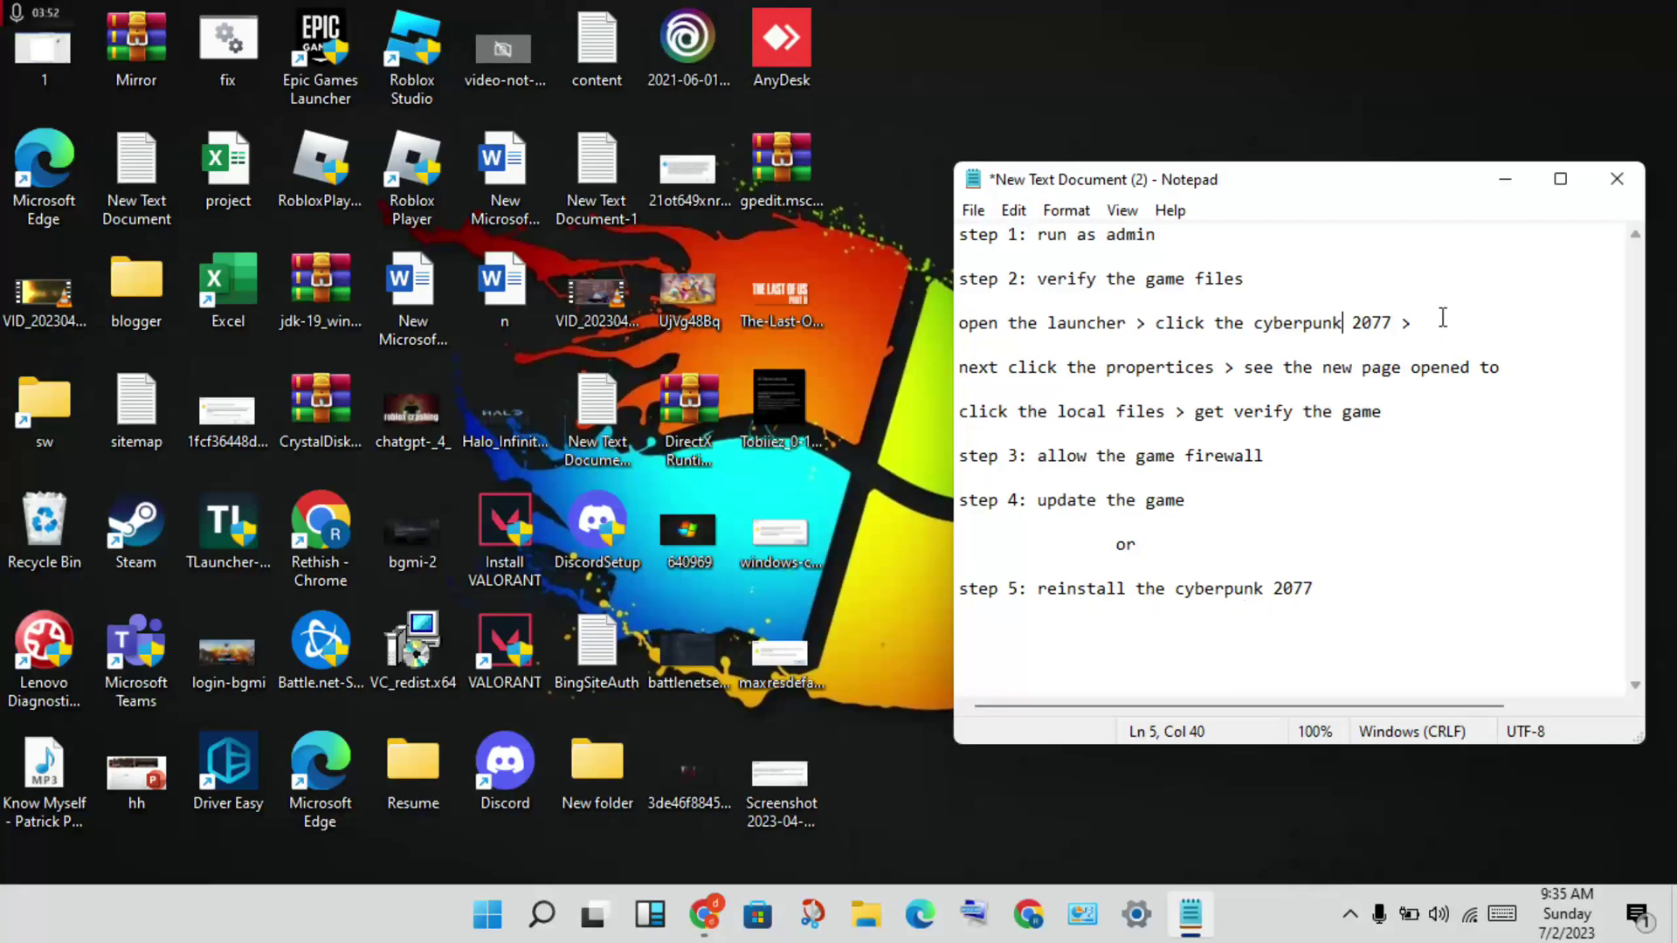
pyautogui.click(1504, 179)
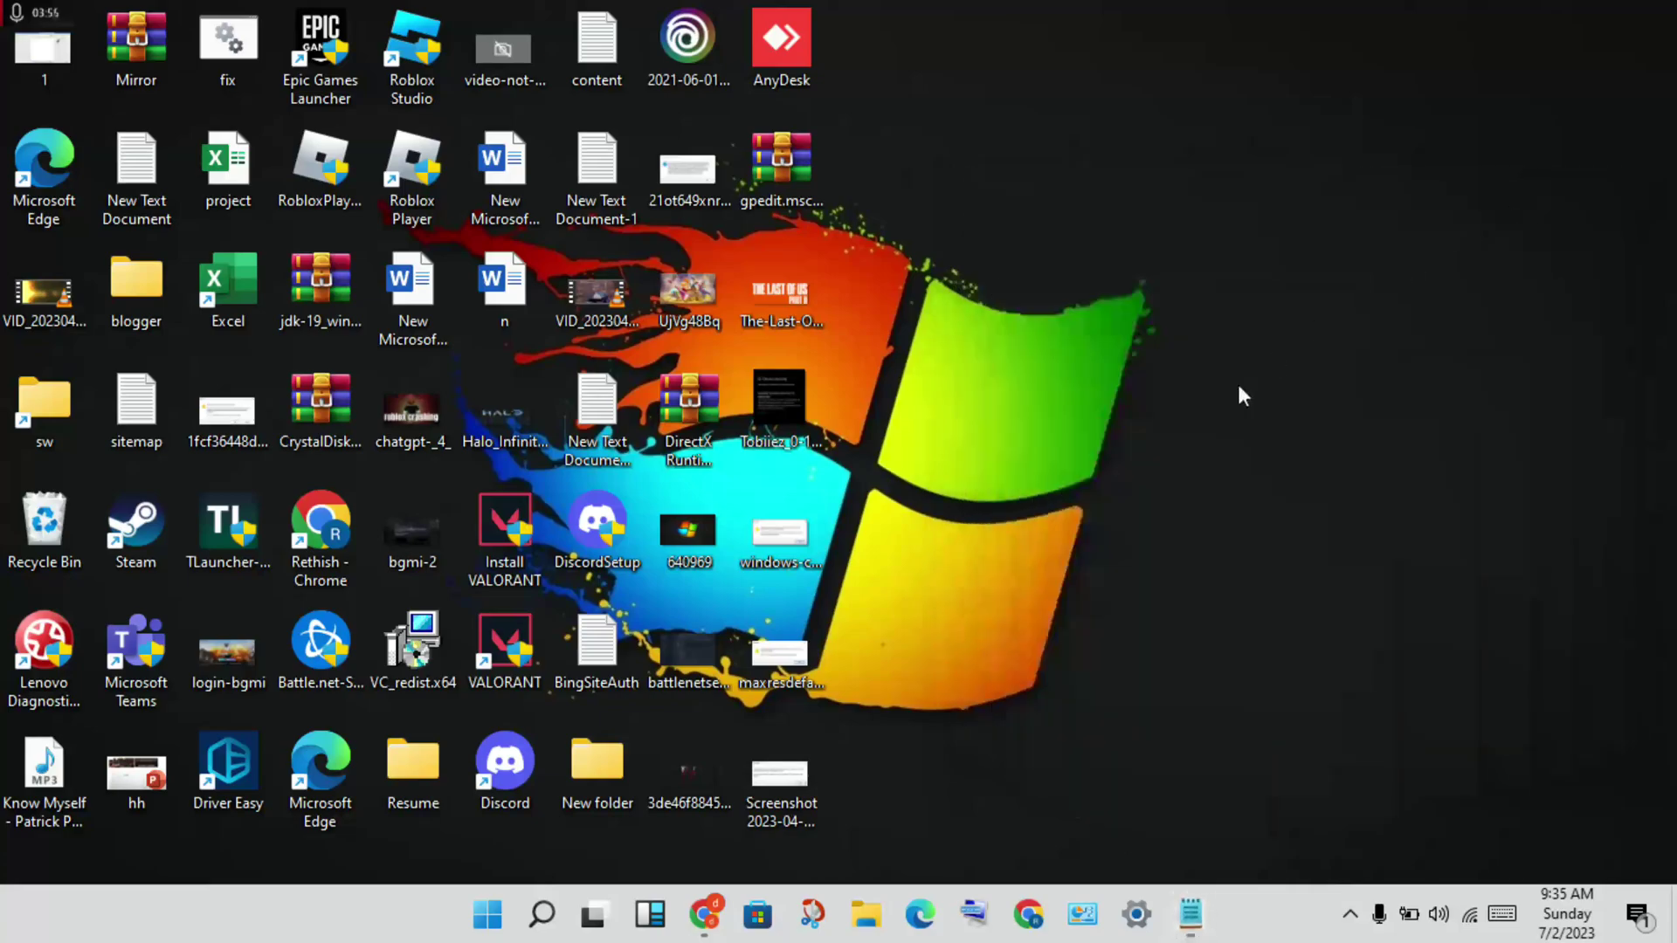